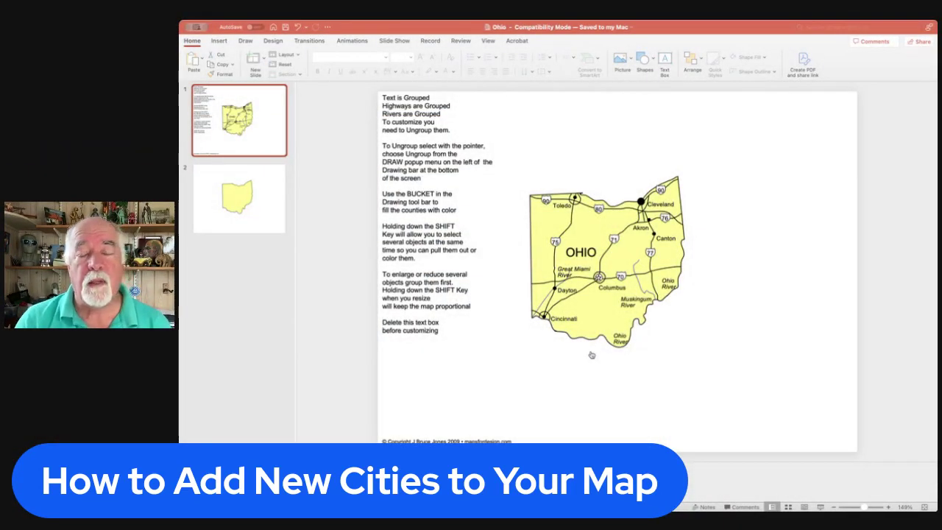
key("Down")
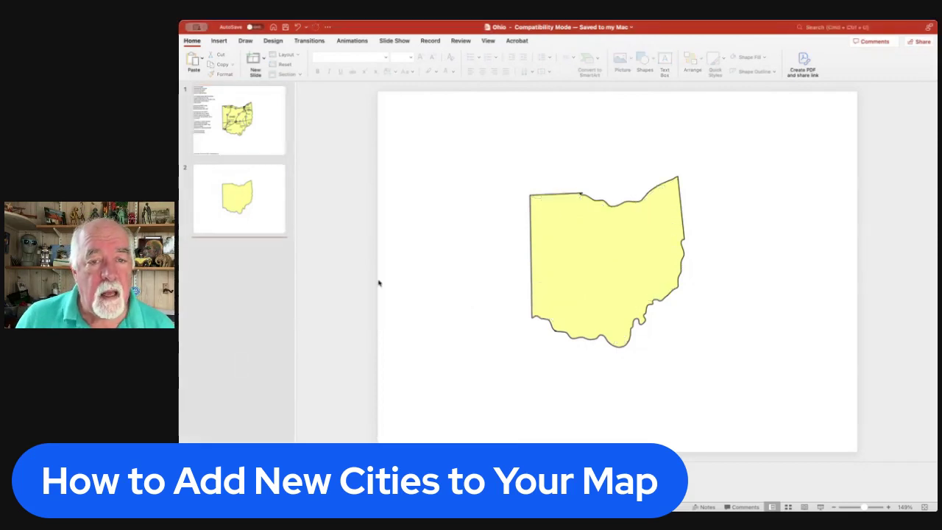
left_click(260, 137)
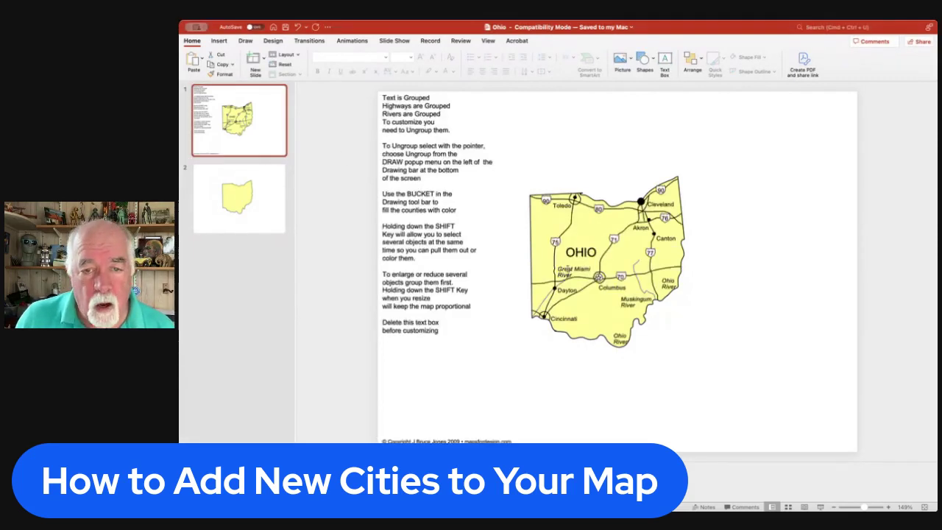
left_click(555, 230)
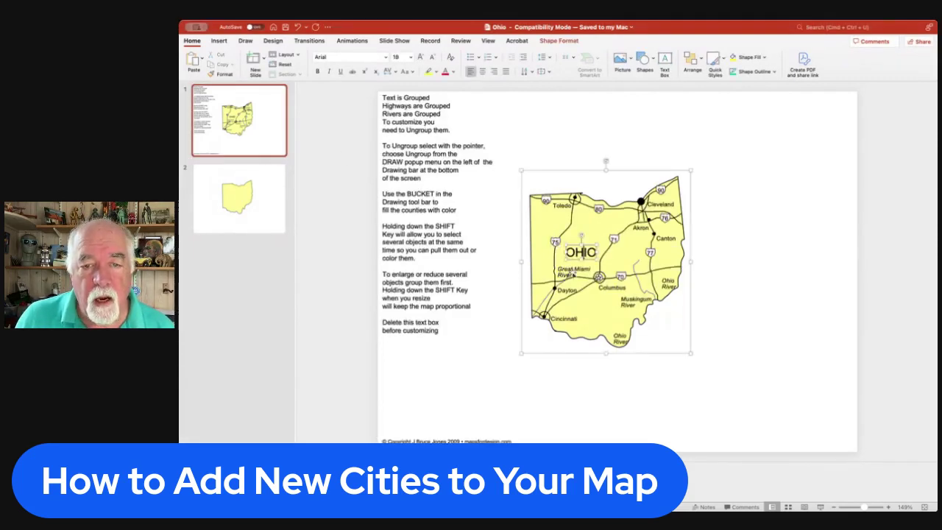
left_click(577, 271)
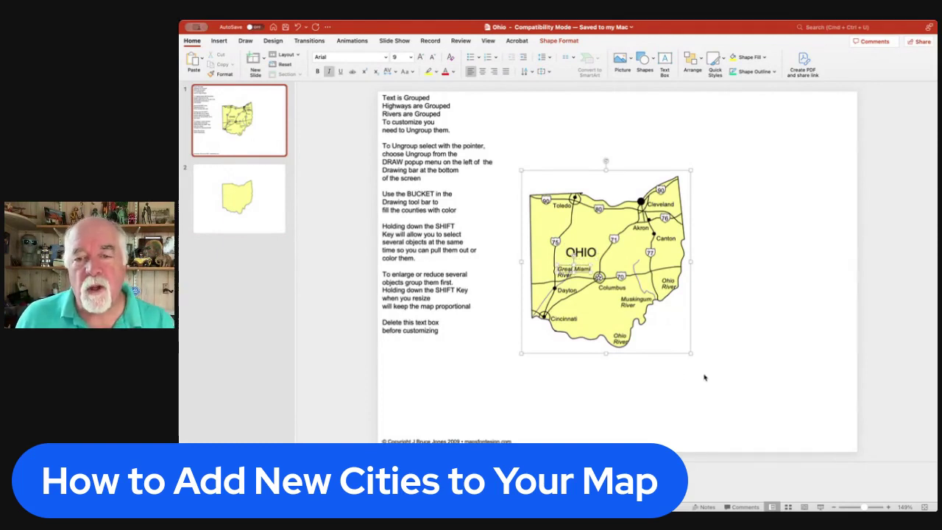
Step: Copy the complete Ohio map from slide 1 onto a new blank slide after it and group the pasted parts
left_click_drag(712, 374, 505, 148)
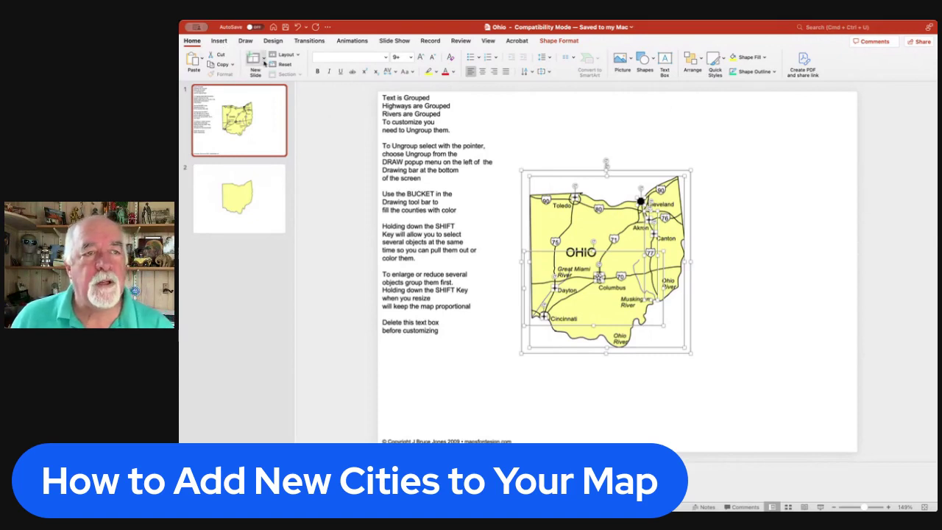
key("Return")
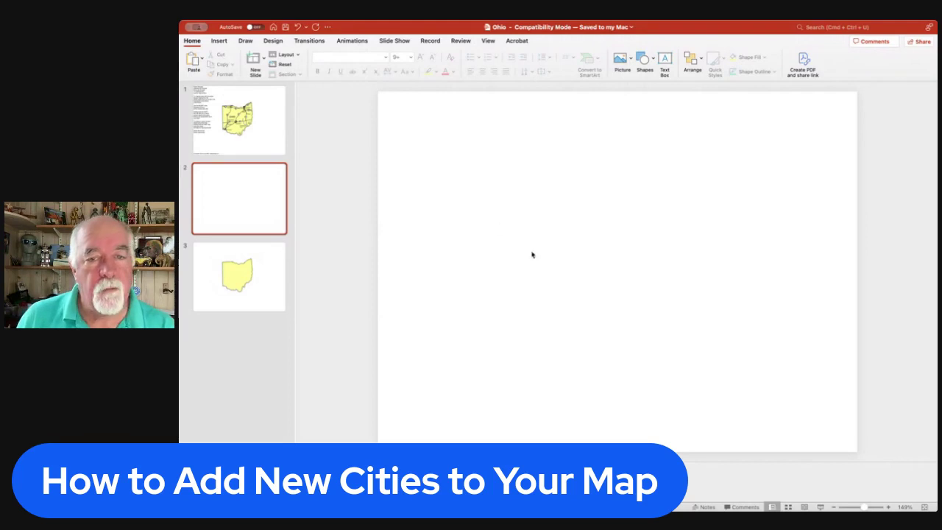
key("super+v")
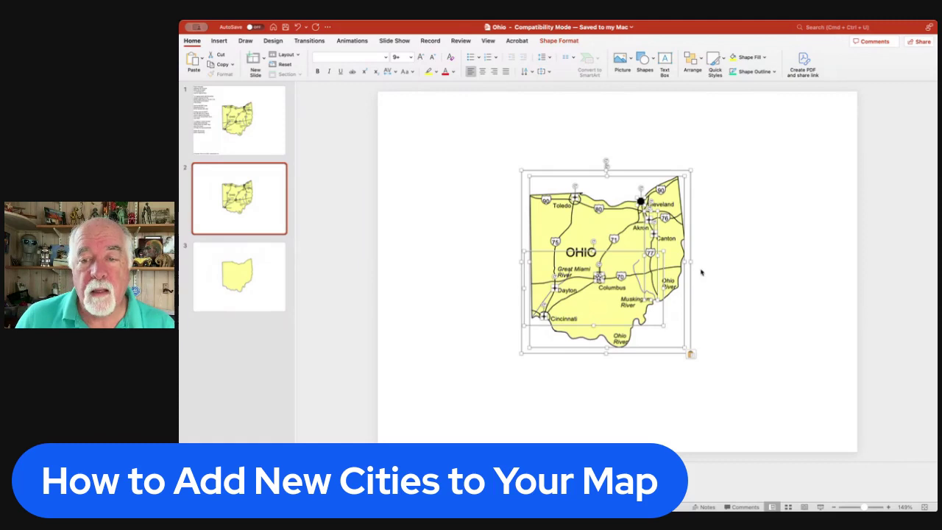
key("Escape")
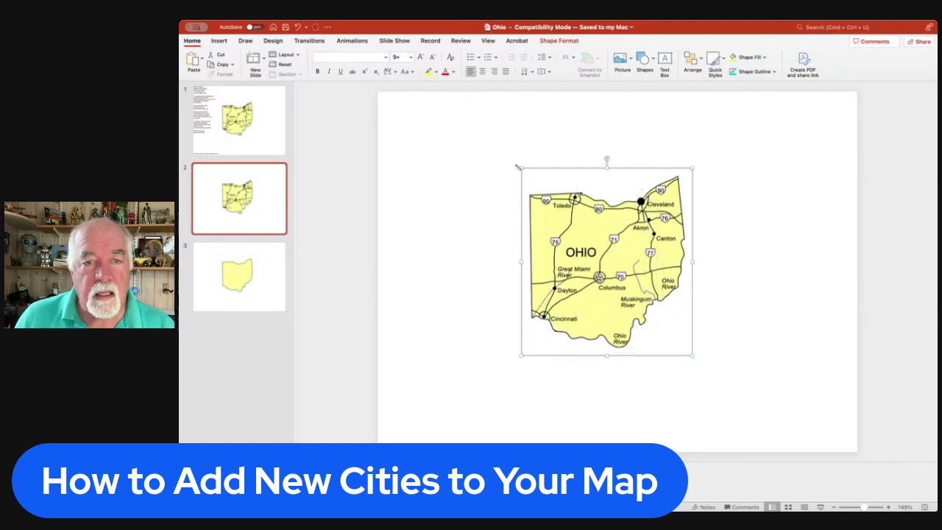
Step: Enlarge the grouped Ohio map and reposition it on the left half of slide 2
left_click_drag(519, 168, 441, 82)
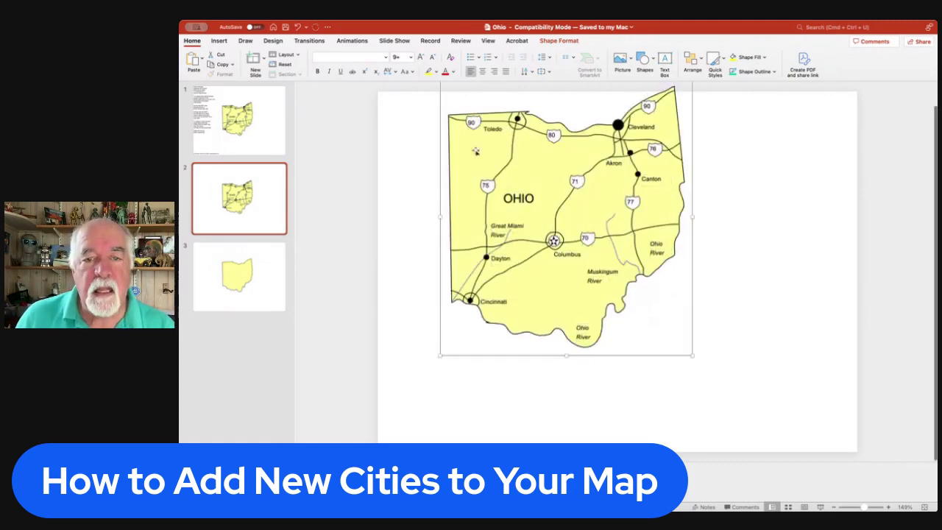
left_click_drag(589, 193, 556, 276)
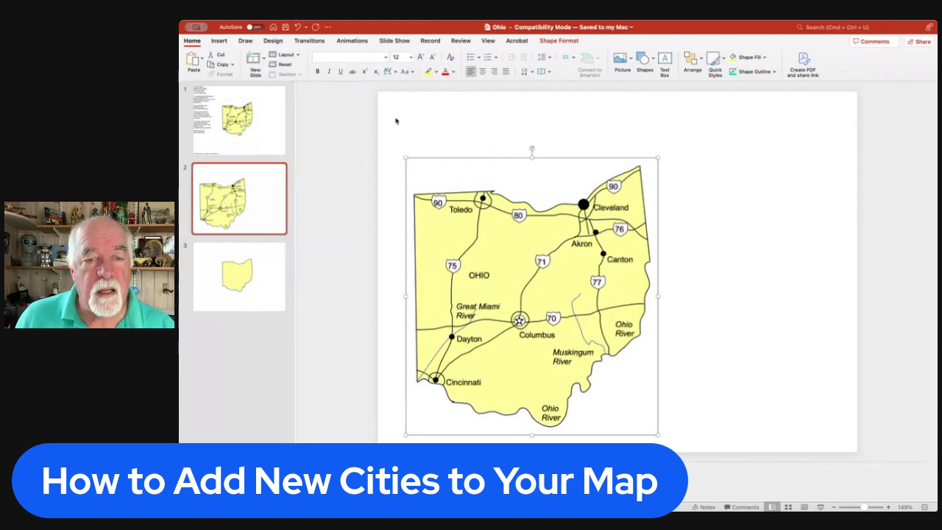
left_click(705, 250)
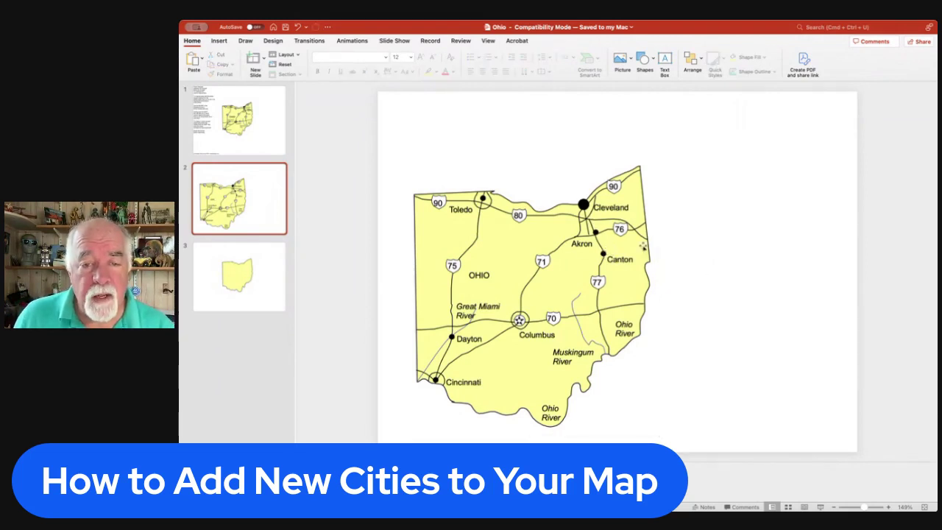
Step: Ungroup the map and place a copy of Canton's city dot on Interstate 75 south of Toledo
left_click(546, 242)
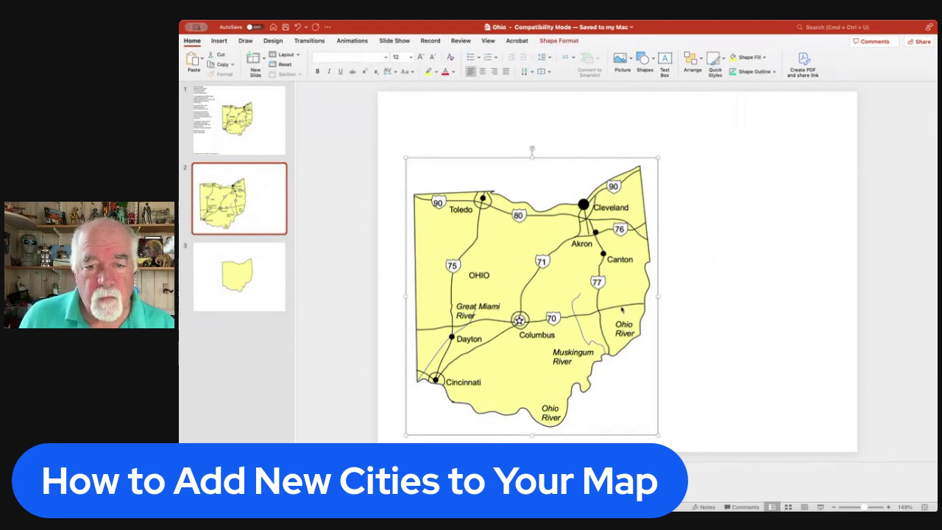
left_click(719, 267)
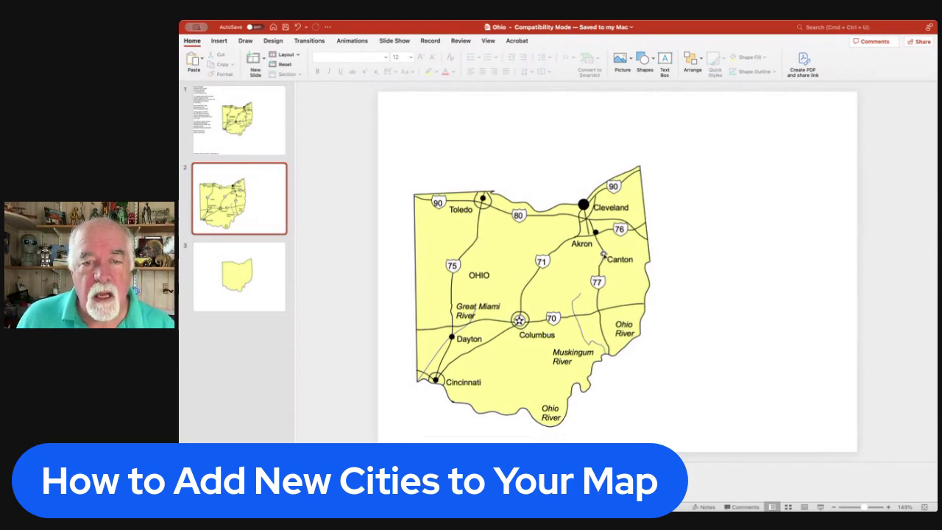
left_click(619, 256)
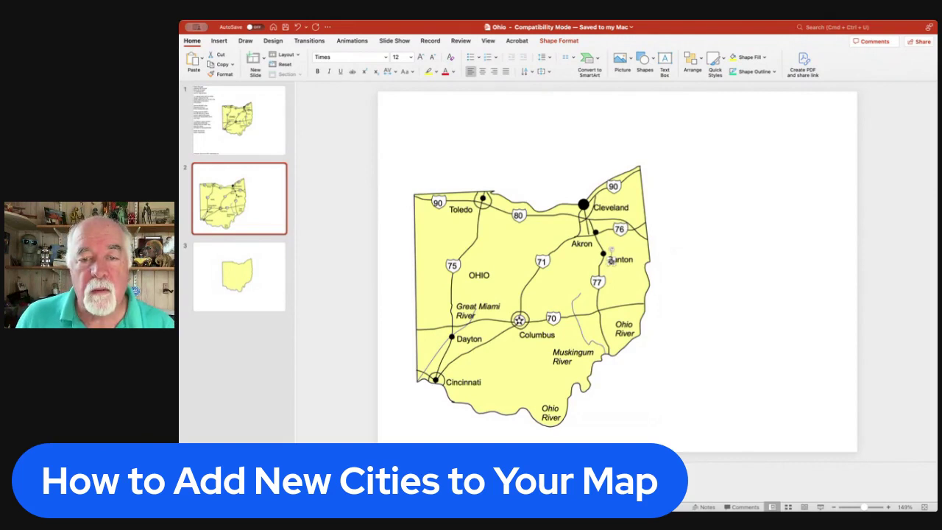
left_click(682, 269)
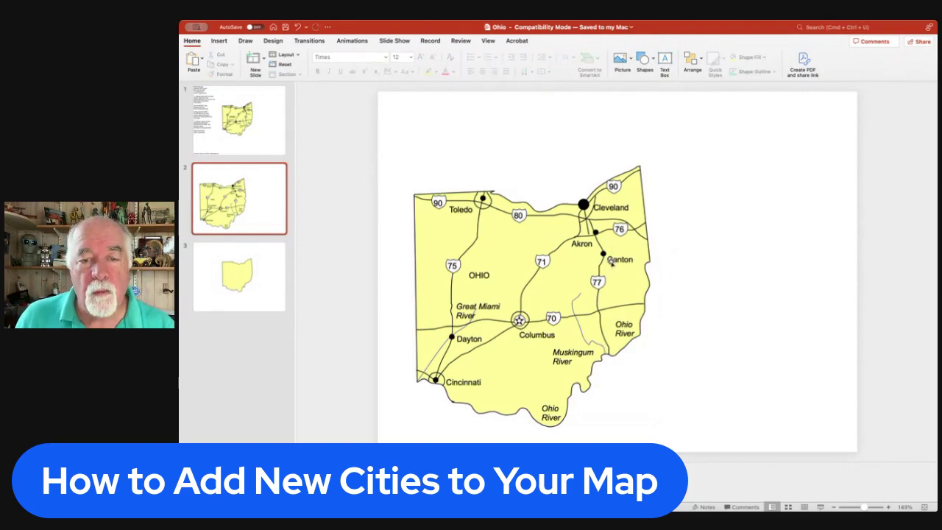
left_click(612, 264)
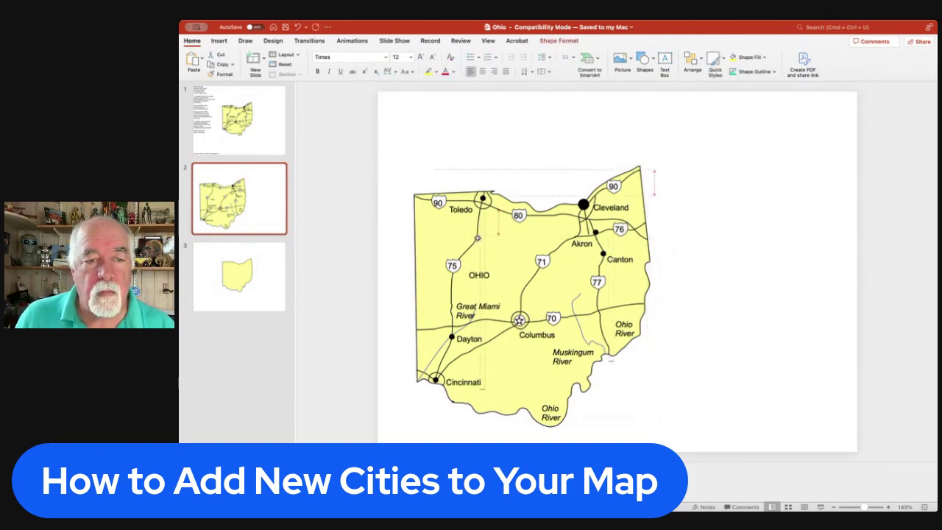
left_click(477, 237)
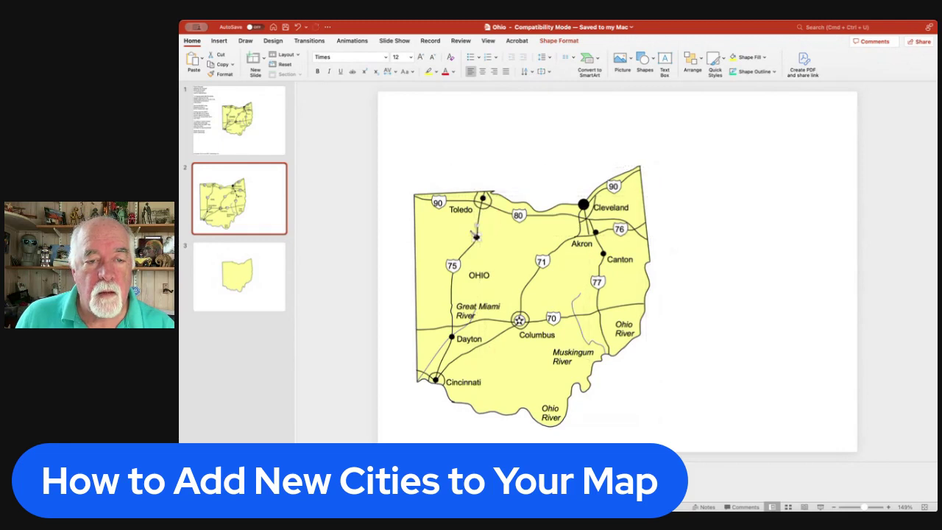
Step: Duplicate the Canton label, place the copy beside the new dot on Interstate 75, and change its text to "New City"
left_click(627, 259)
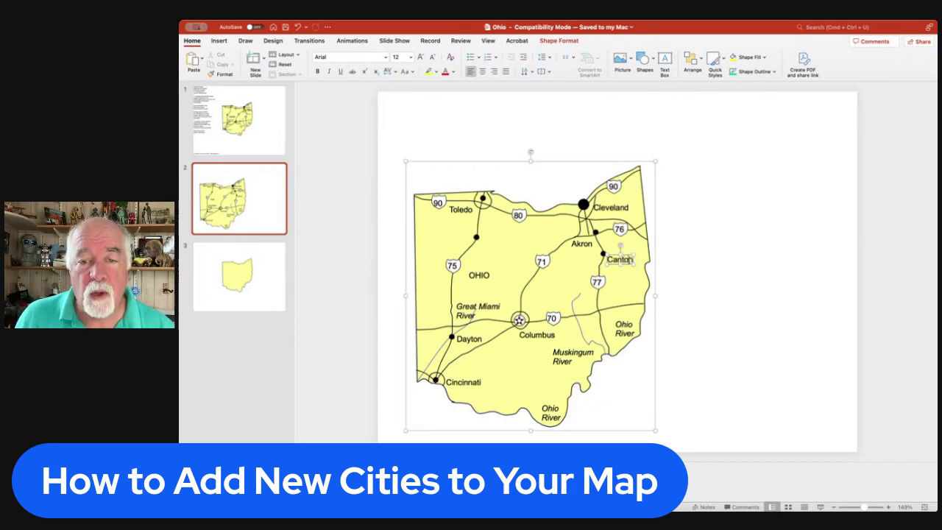
double_click(621, 257)
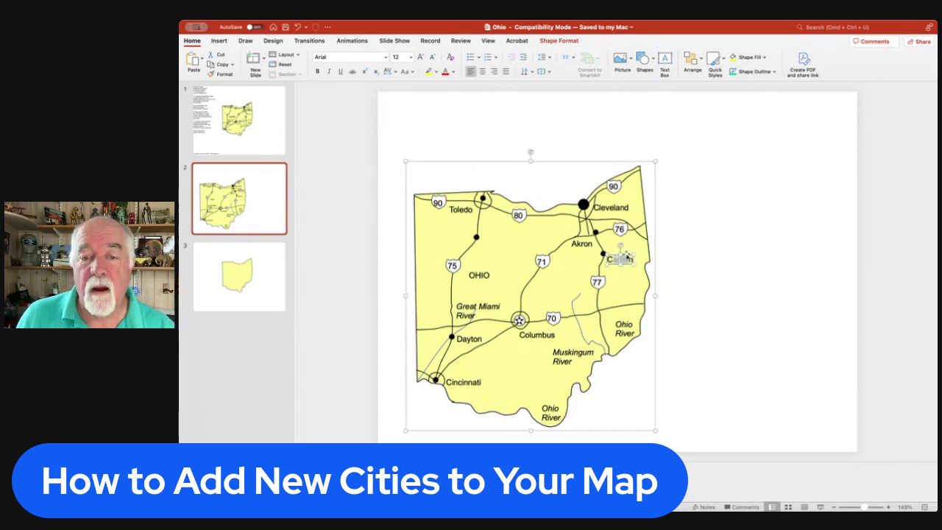
left_click(620, 258)
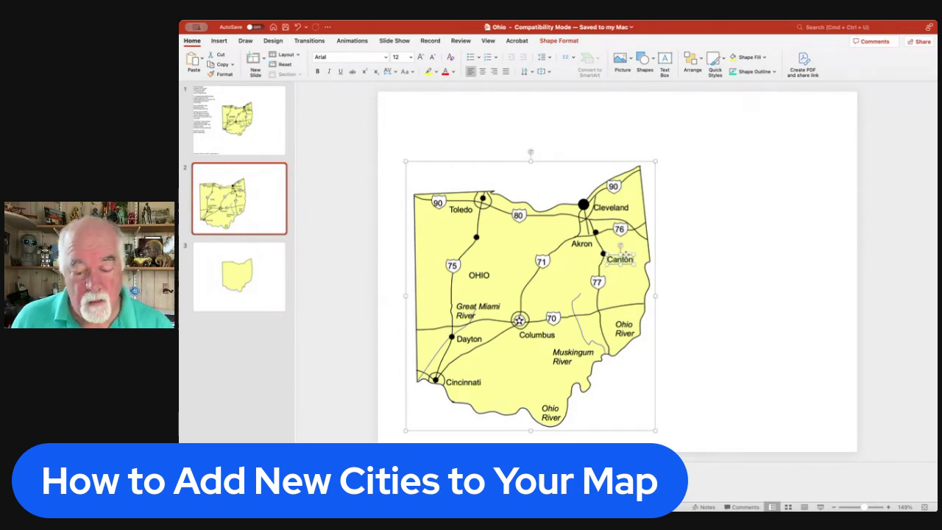
key("super+d")
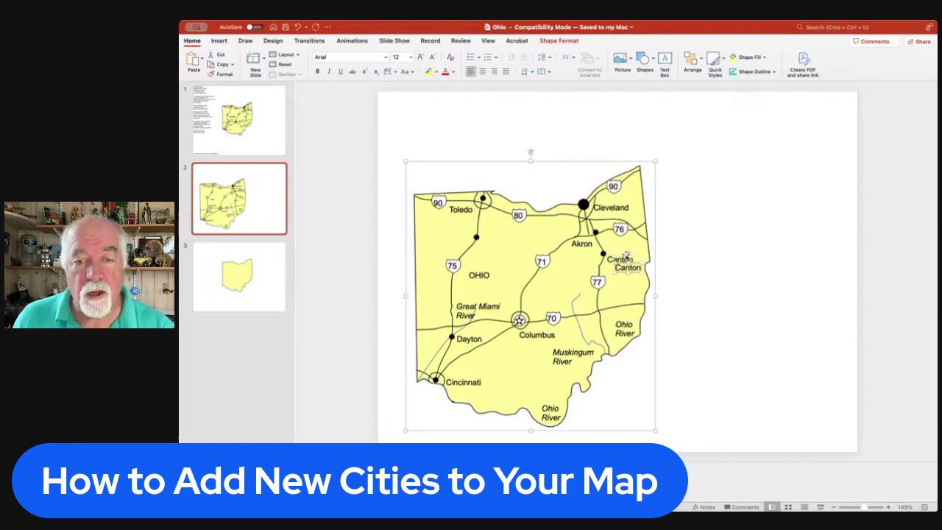
left_click_drag(635, 274, 497, 241)
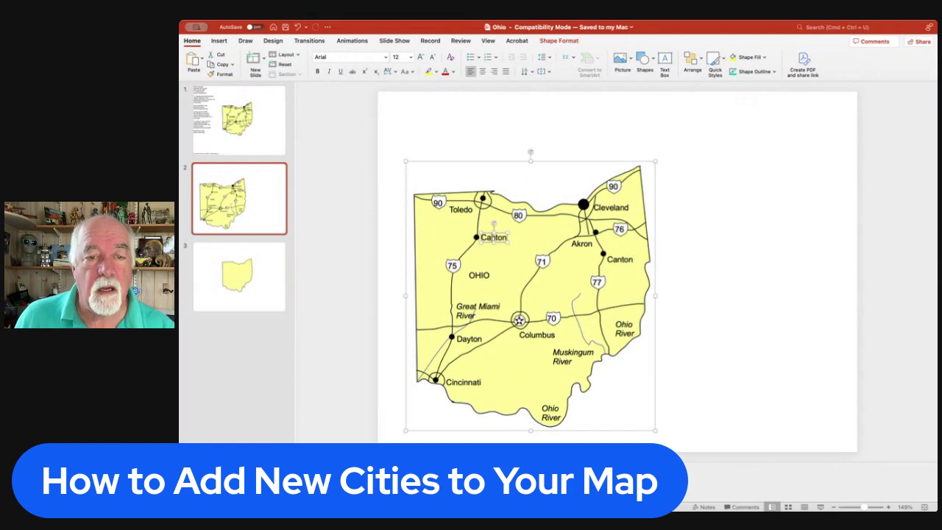
double_click(493, 238)
type("New City")
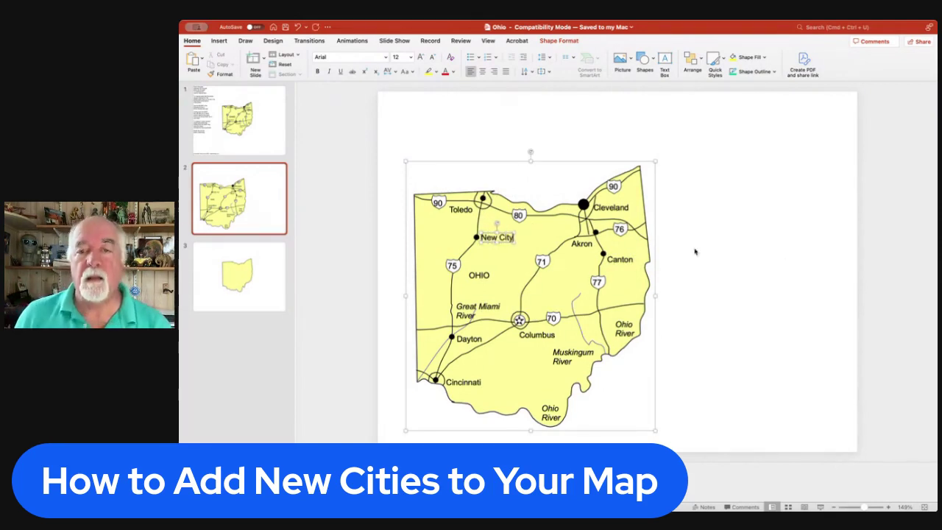
left_click(774, 251)
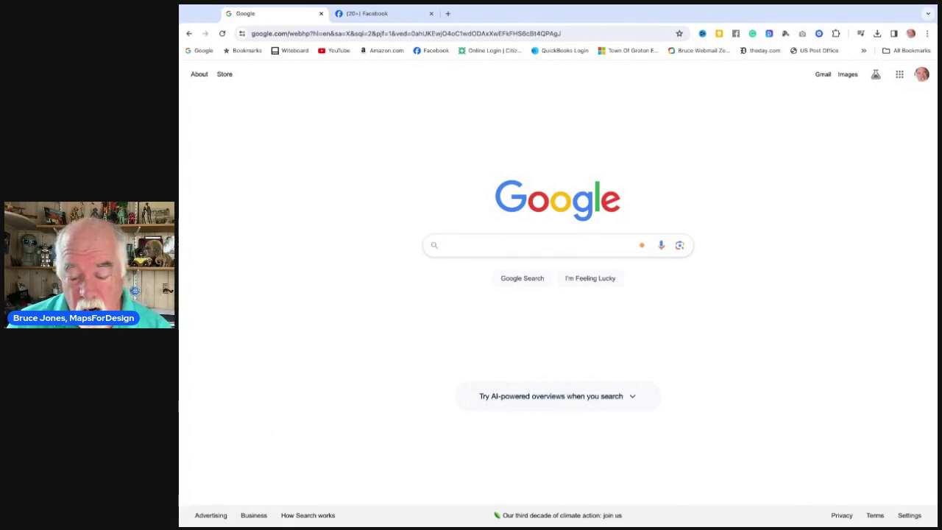
Step: In the web browser, search Google for "map of ohio" and open the GISGeography map image showing cities and roads
type("map of ohio")
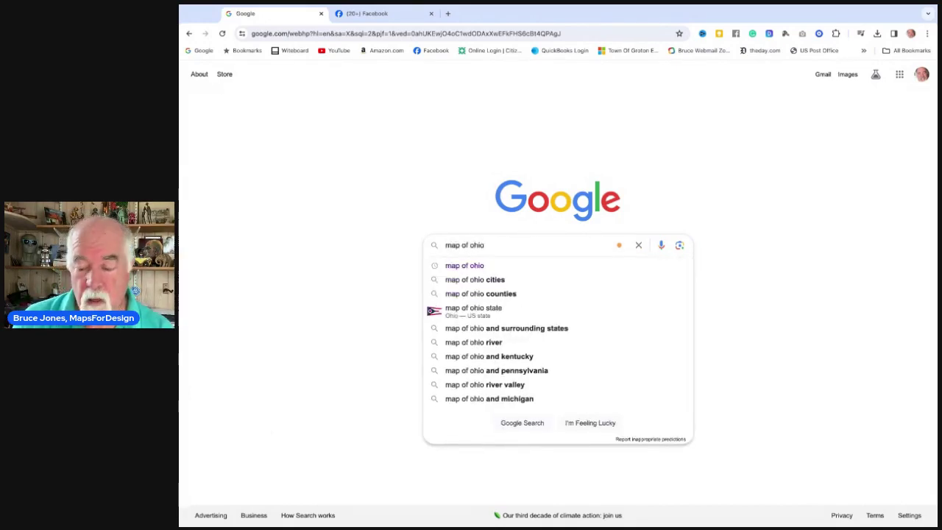
key("Return")
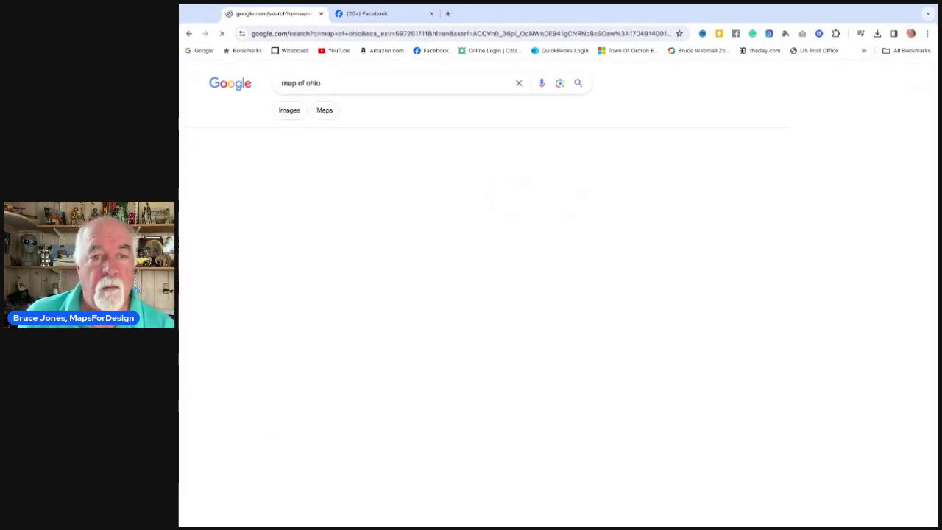
scroll(413, 352, "down", 3)
scroll(412, 353, "down", 10)
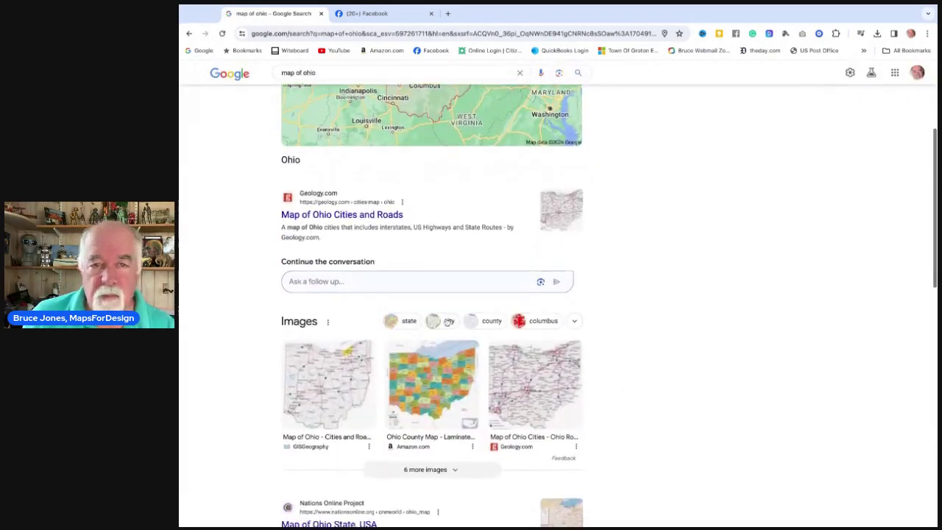
scroll(478, 315, "up", 9)
scroll(478, 315, "down", 1)
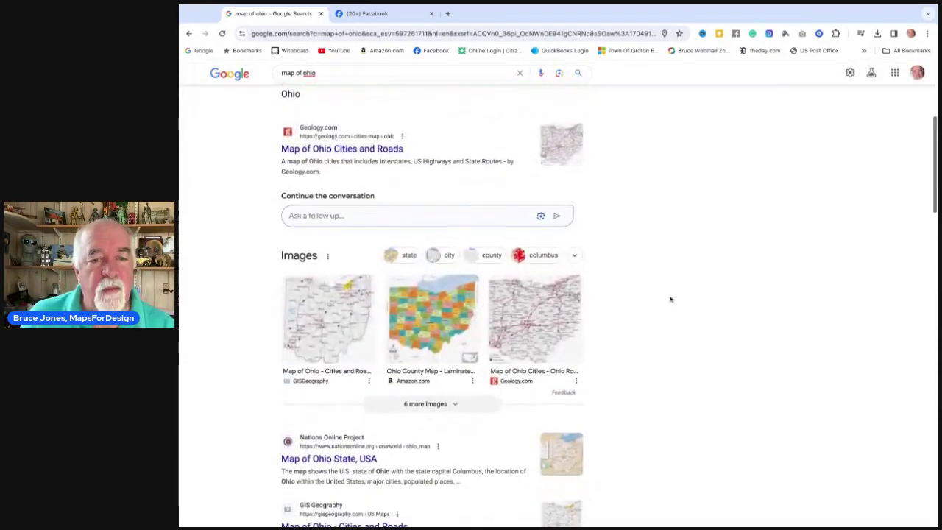
left_click(326, 316)
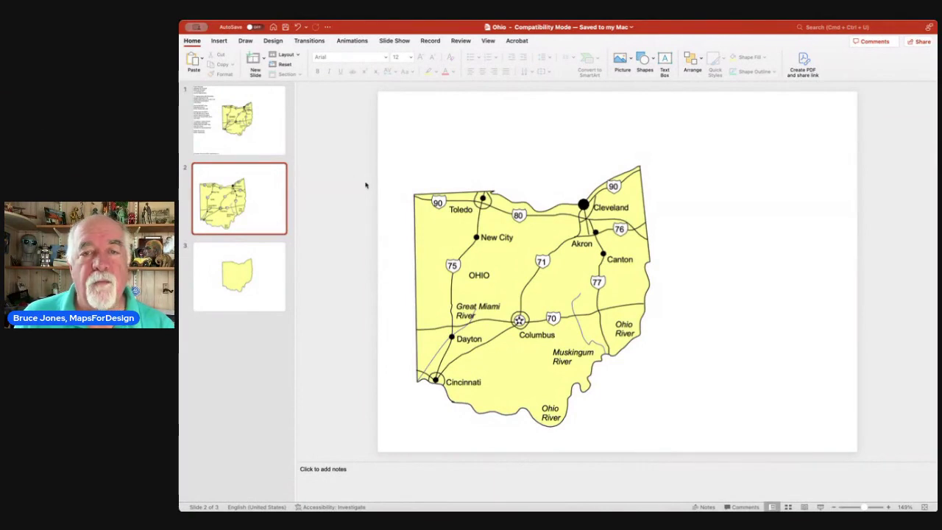
Step: Back in PowerPoint, paste the detailed Ohio map onto slide 2, scale it to about 5.51" by 5.31", and place it beside the yellow map
left_click(479, 139)
key("super+v")
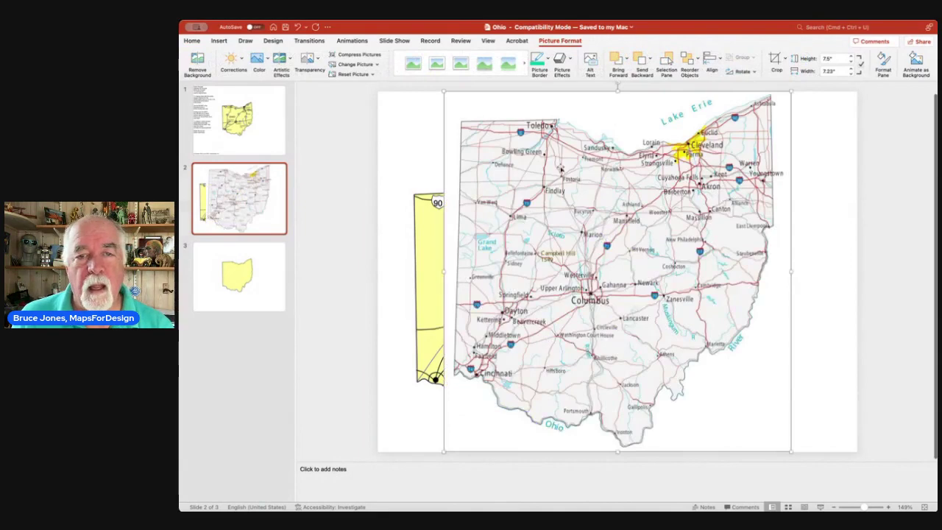
left_click_drag(518, 171, 582, 161)
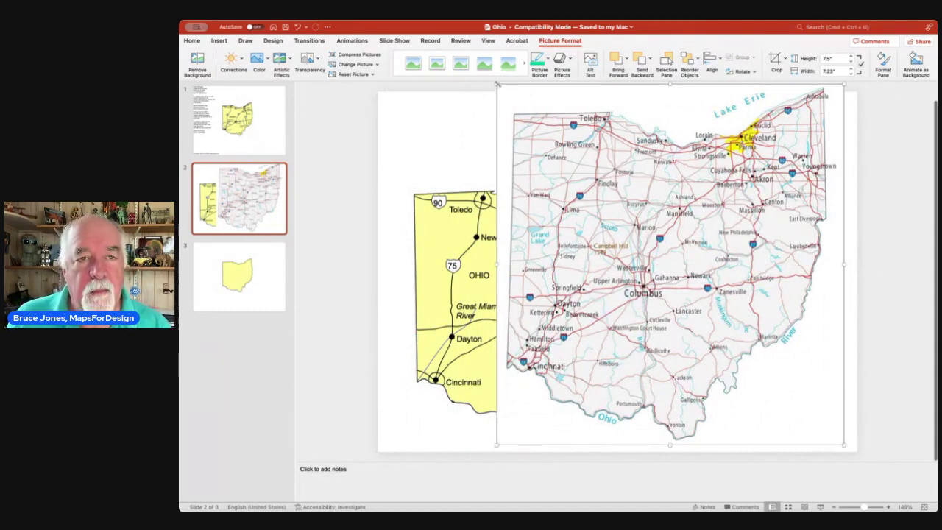
left_click_drag(497, 84, 589, 179)
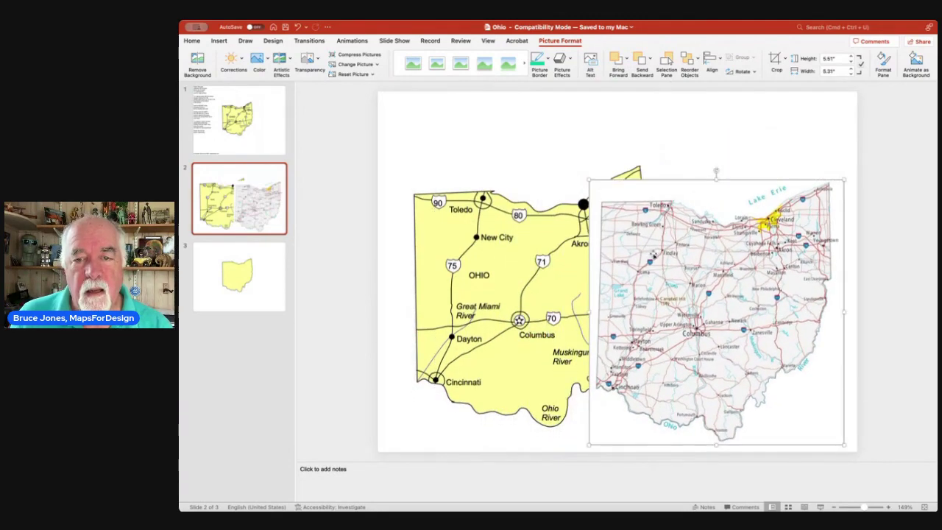
left_click_drag(653, 253, 723, 231)
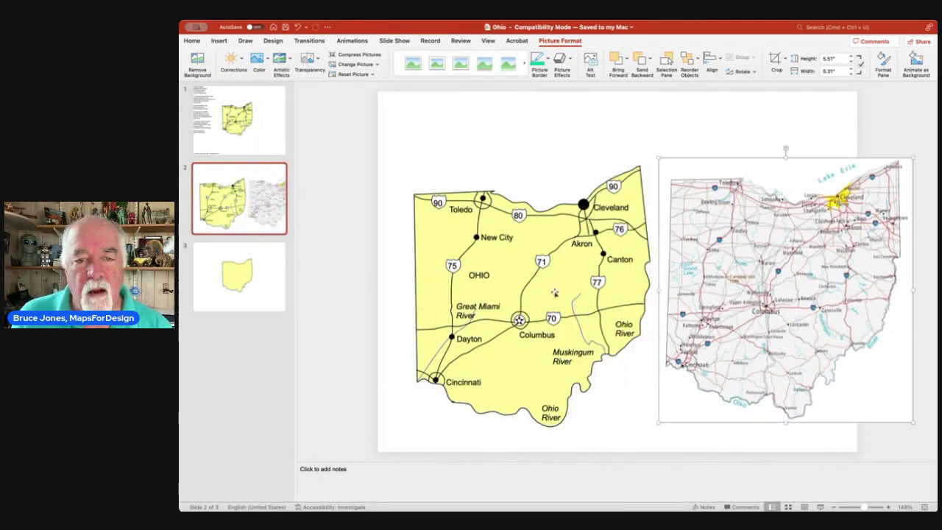
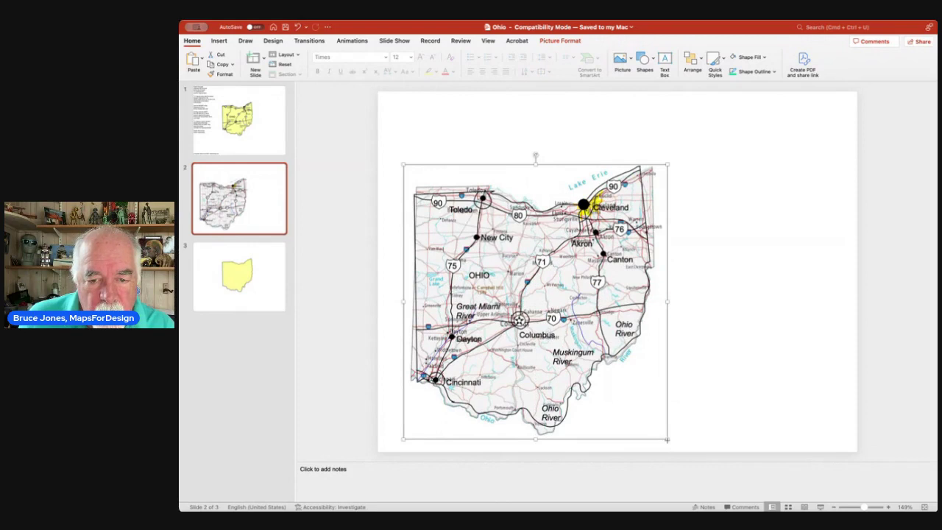
Step: Rotate the detailed reference map slightly counterclockwise and reposition it so its borders and cities line up with the editable Ohio map
left_click(667, 439)
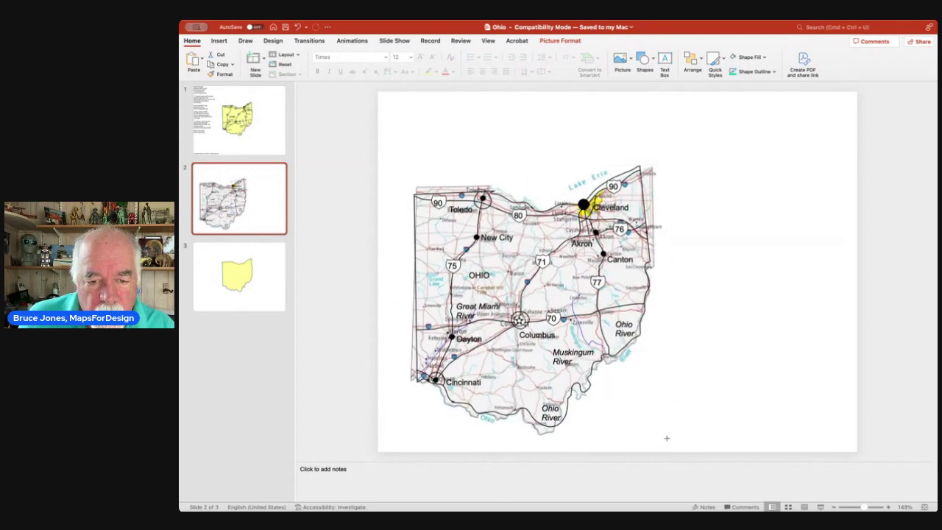
left_click(667, 438)
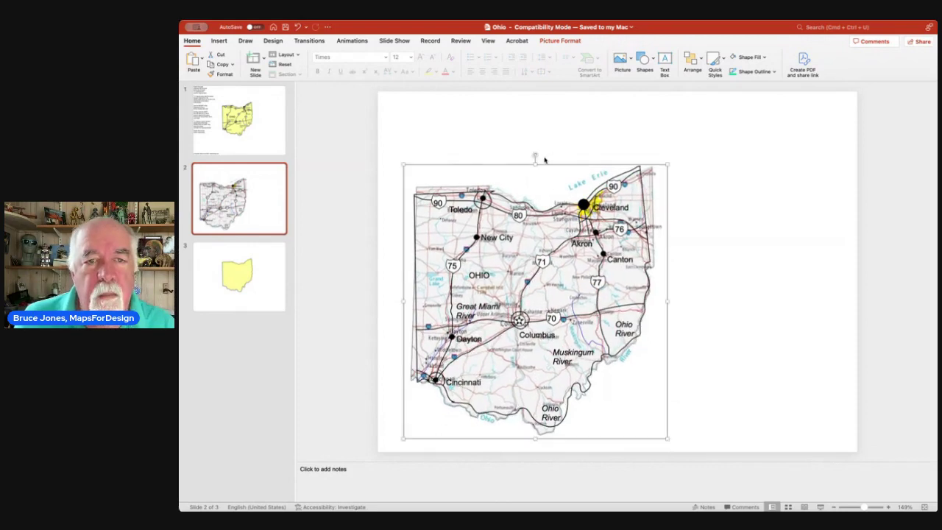
left_click_drag(532, 152, 526, 155)
left_click_drag(546, 233, 537, 247)
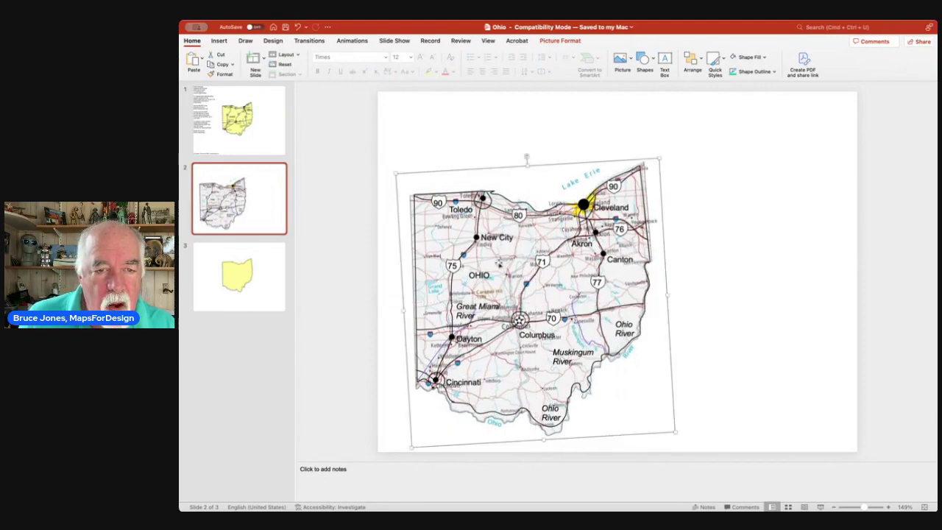
left_click(717, 274)
Step: Place a copy of Canton's city dot on Marion's location as marked on the reference map
left_click_drag(862, 508, 872, 507)
scroll(795, 397, "left", 5)
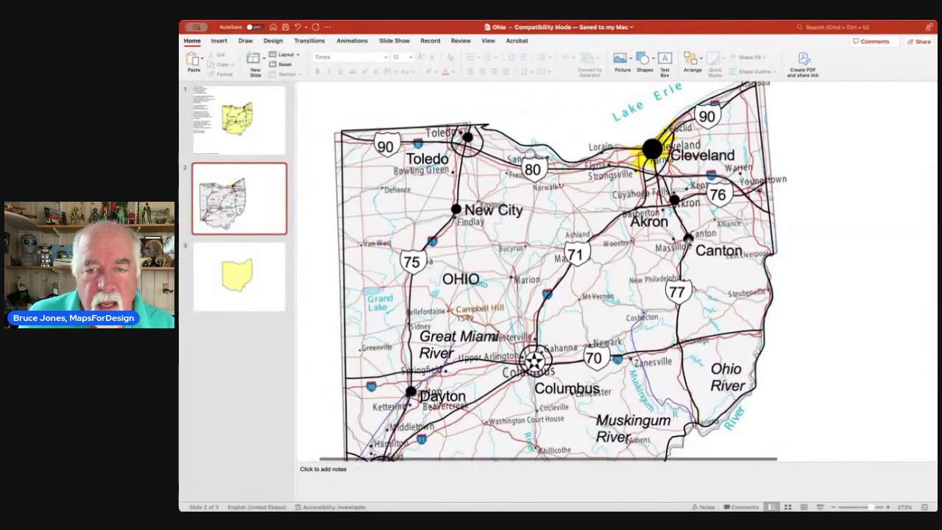
left_click(688, 239)
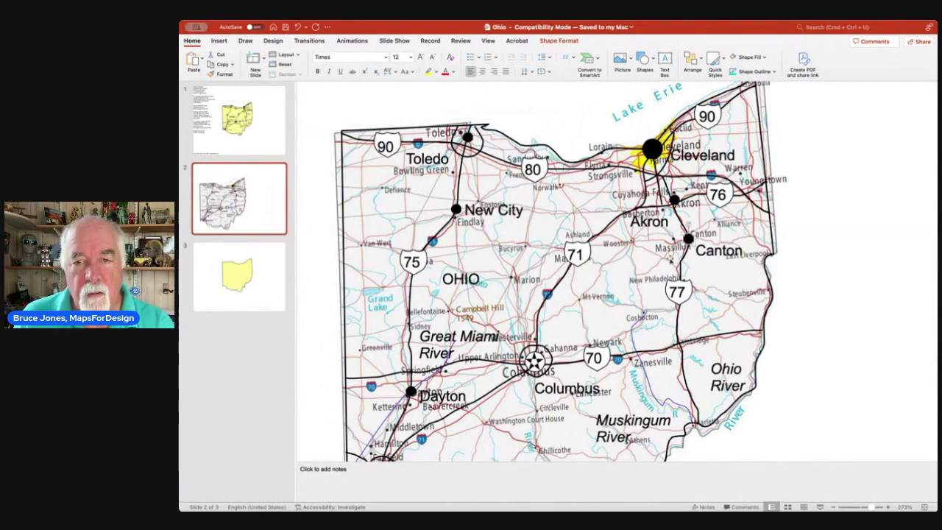
left_click_drag(689, 239, 508, 277)
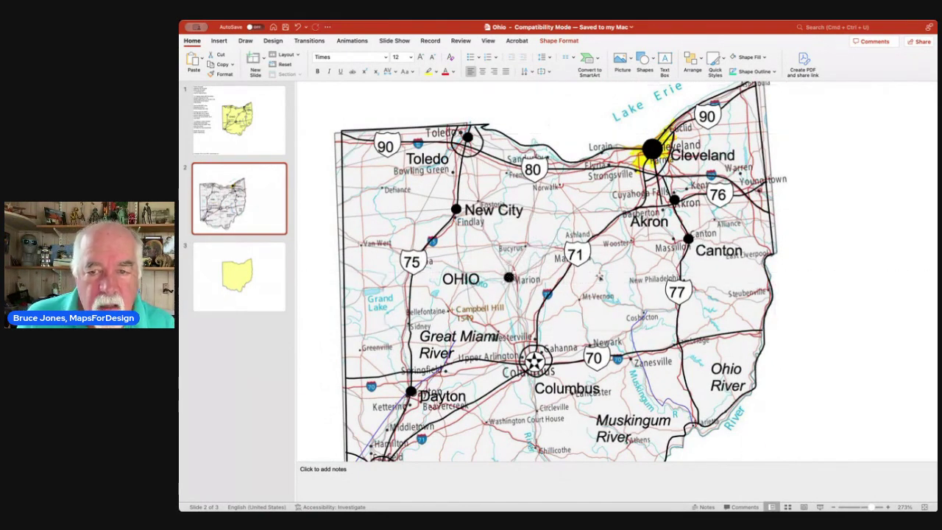
Step: Duplicate the Canton label, change the copy's text to "Marion", and position it just above and beside the new dot
left_click(719, 251)
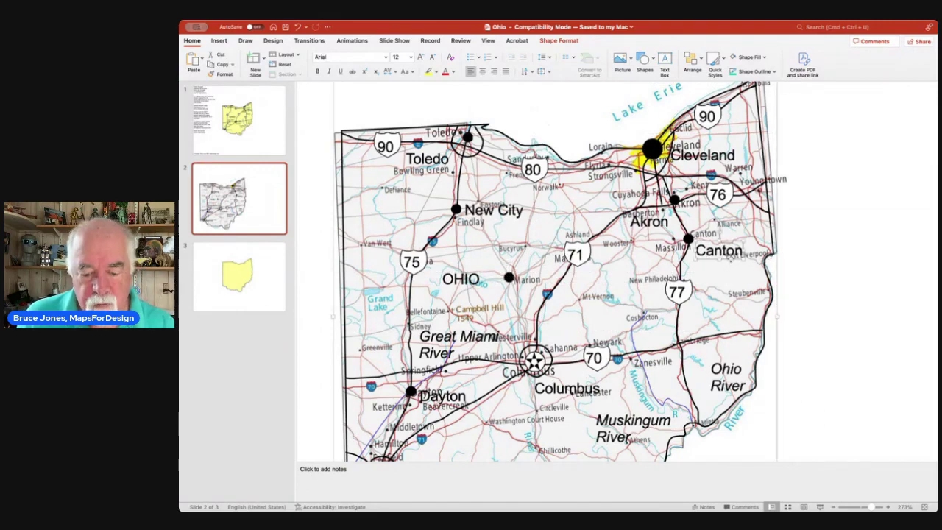
left_click_drag(732, 261, 533, 271)
double_click(518, 261)
type("Marion")
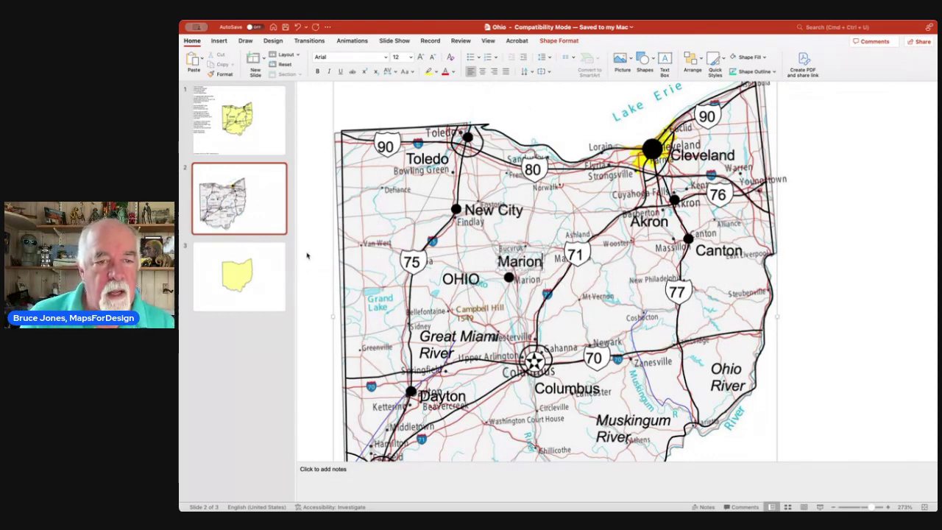
left_click(527, 274)
left_click_drag(527, 274, 542, 277)
left_click(515, 274)
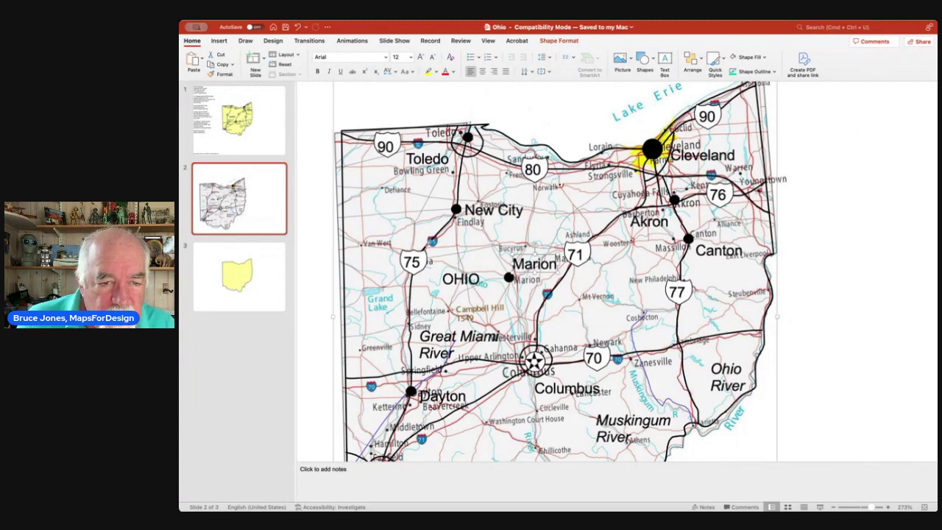
Step: Draw a road line about 1.75" wide through Bucyrus, linking Interstate 75 with Interstate 71, and thicken it to resemble the existing roads
left_click(429, 243)
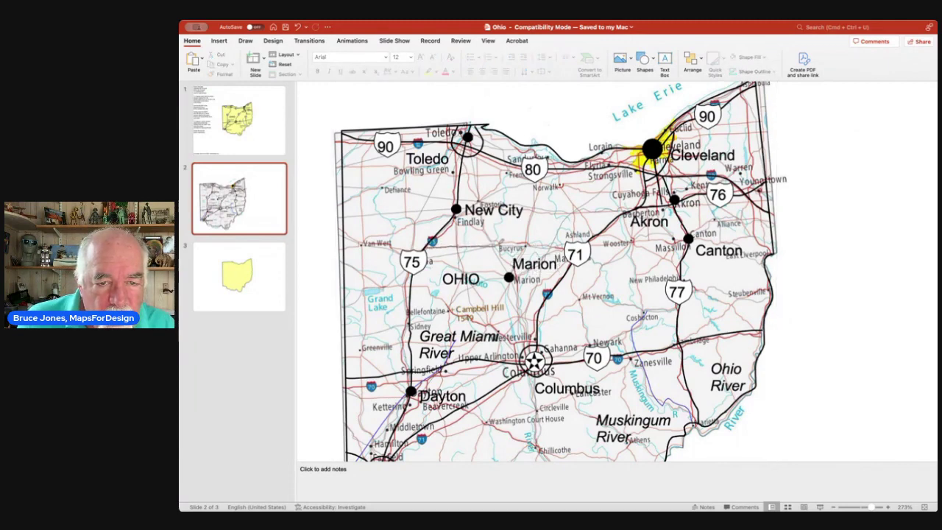
left_click(583, 247)
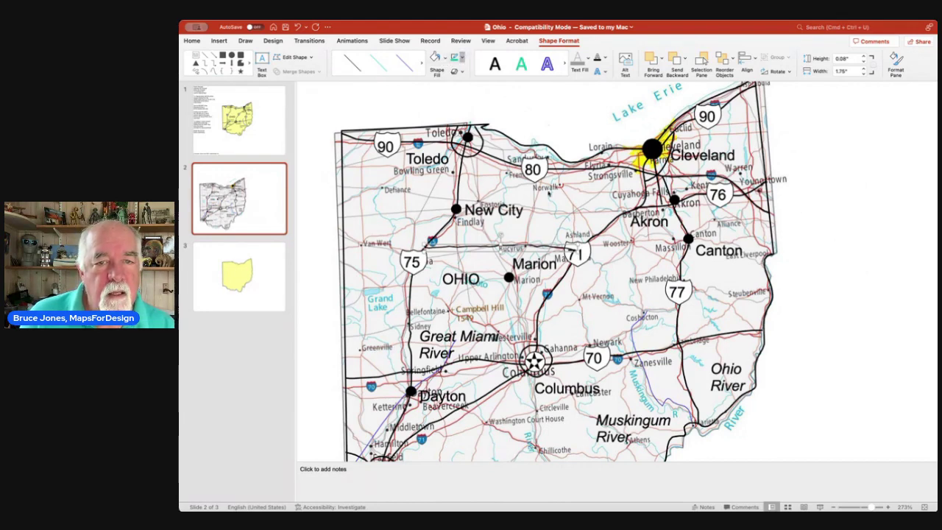
left_click_drag(572, 243, 417, 248)
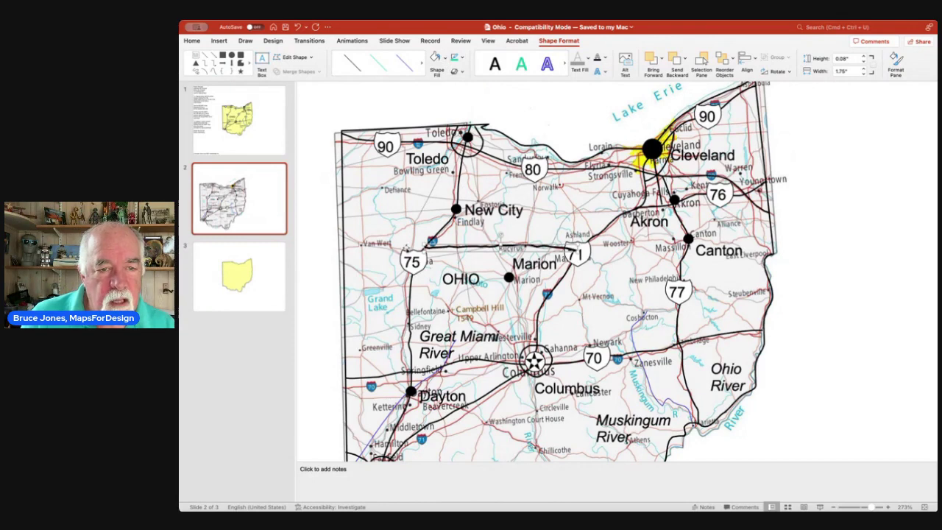
left_click(869, 258)
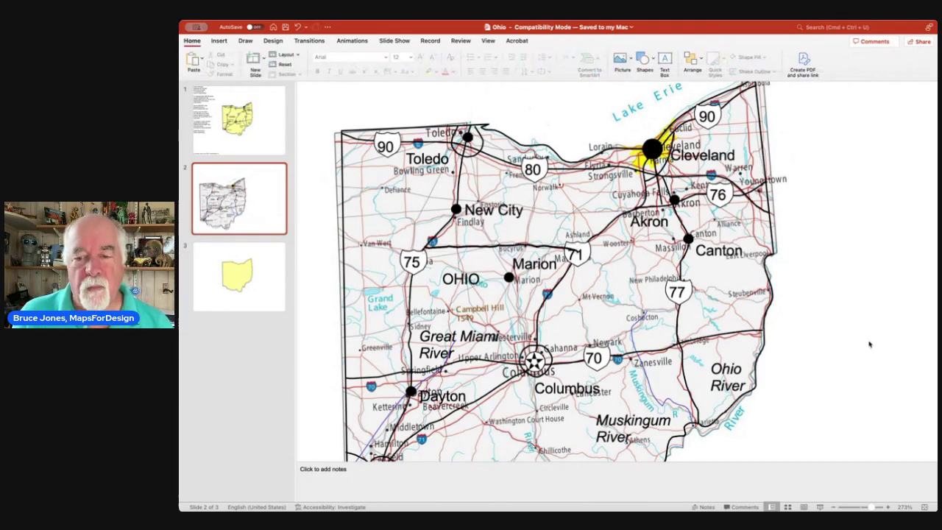
Step: Move the detailed reference map aside and delete it, and fill the Ohio state outline with yellow
left_click_drag(871, 508, 867, 507)
left_click_drag(425, 225, 743, 223)
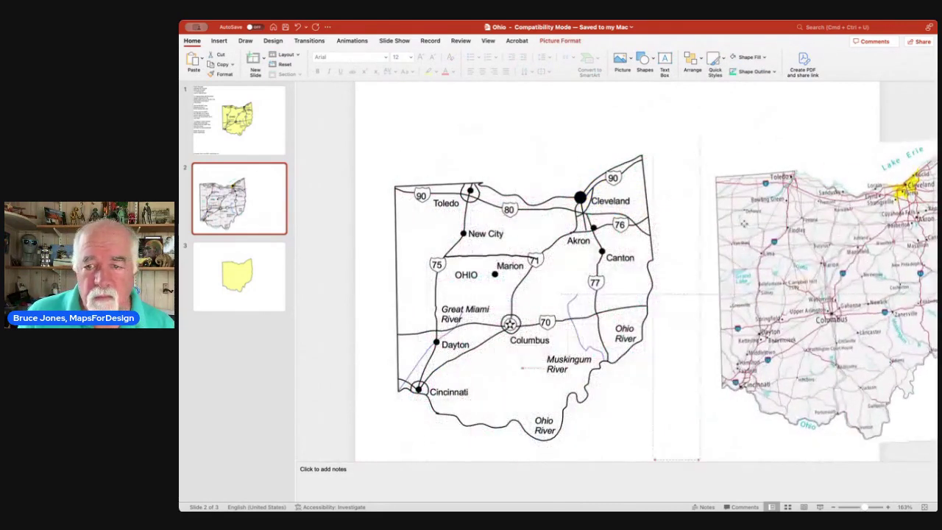
key("Delete")
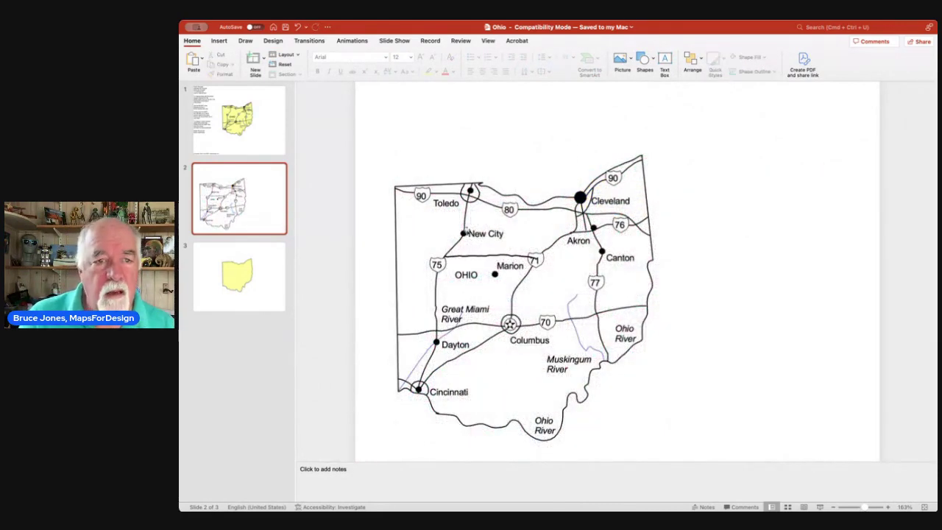
left_click(395, 220)
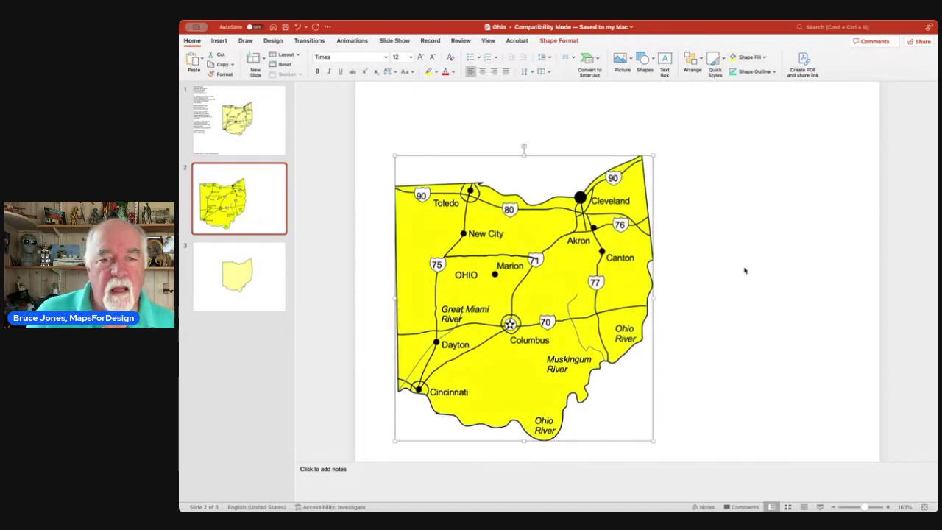
left_click(745, 270)
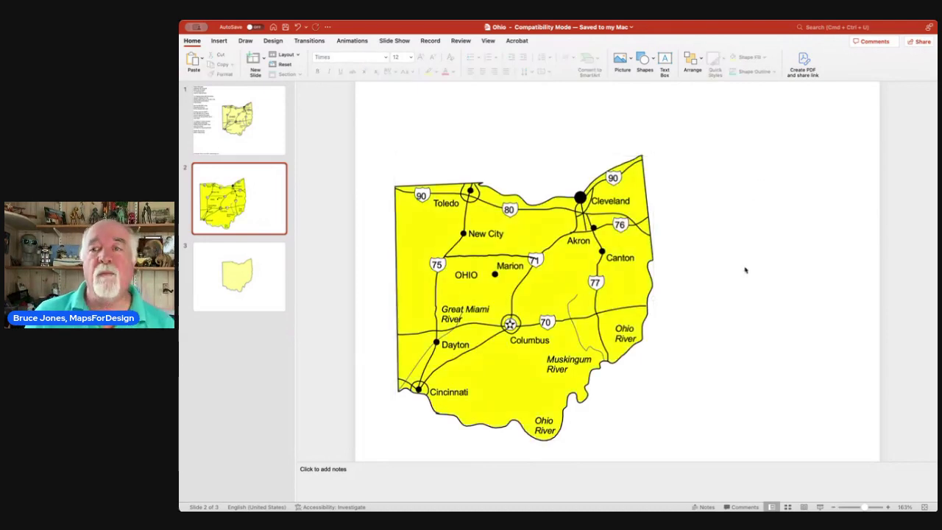